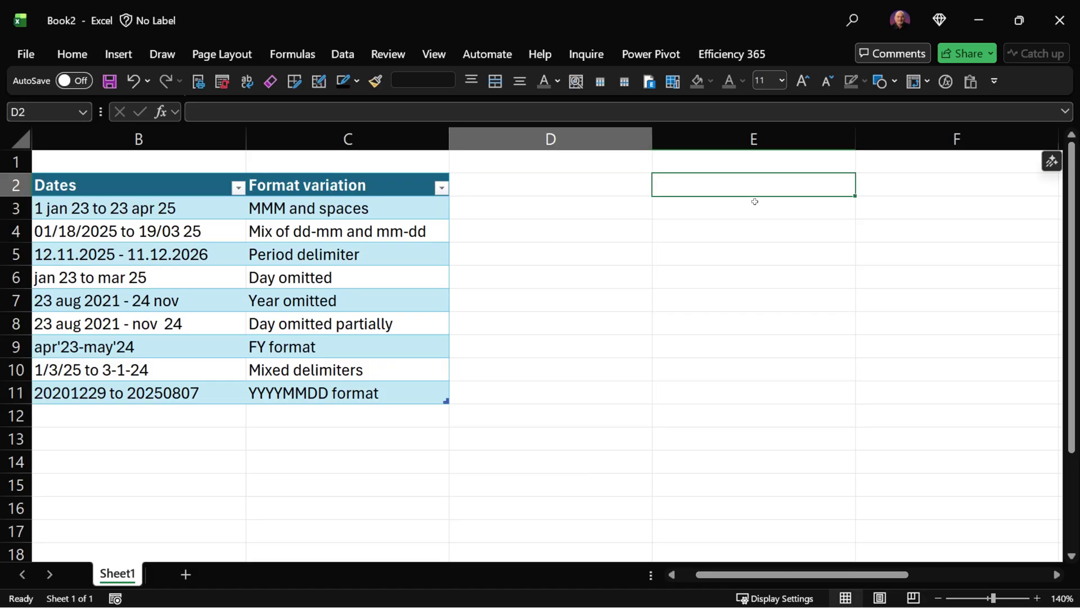
- Move to the Dates header of the date-range table in Book2
{"action": "key", "text": "Left"}
{"action": "key", "text": "Left"}
{"action": "key", "text": "Left"}
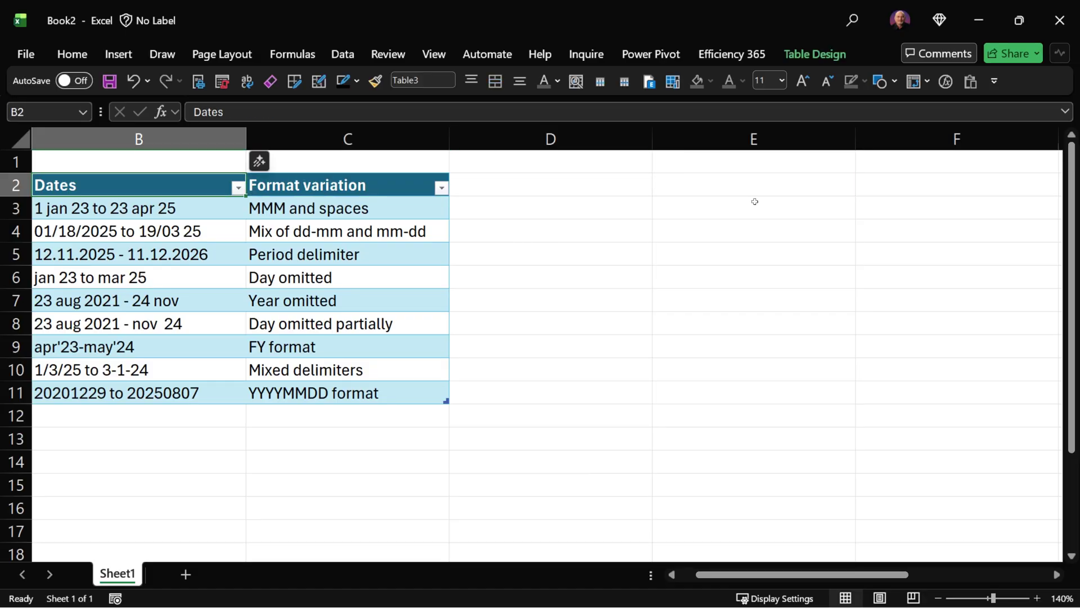
- Rename the dates table from Table3 to myData in Table Design
{"action": "left_click", "coordinate": [815, 54]}
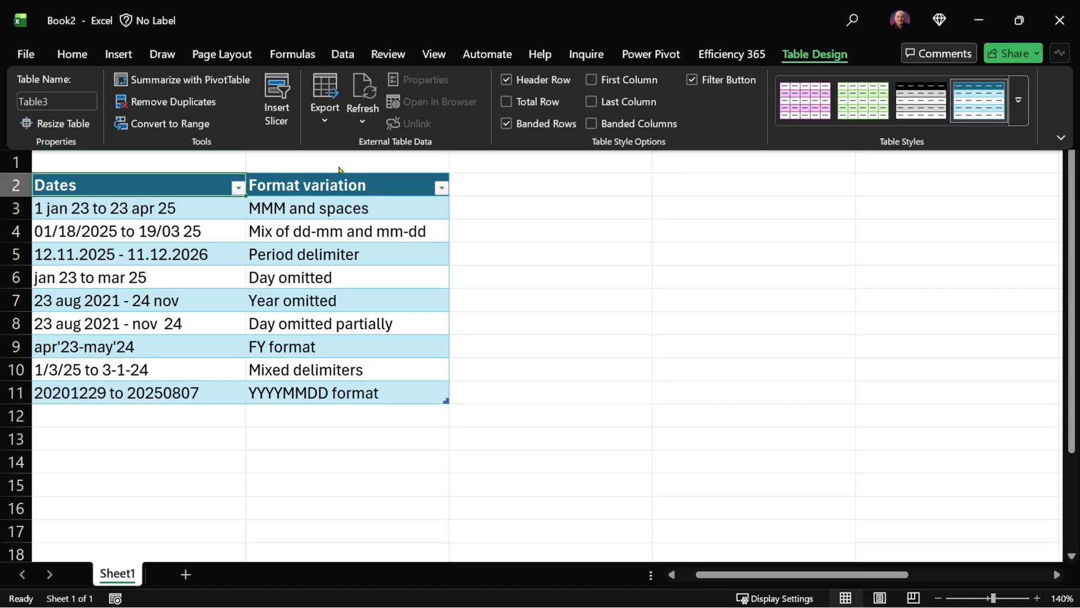
{"action": "left_click", "coordinate": [57, 102]}
{"action": "type", "text": "myData"}
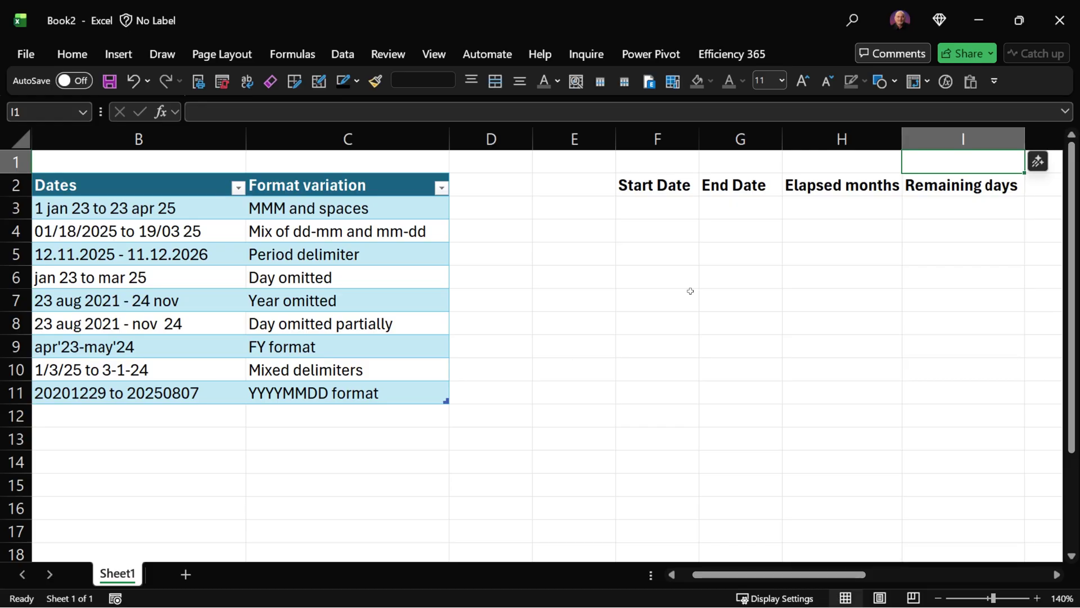
- Build =COPILOT("use this data", myData[Dates], "calculate", F2:I2) in cell F3
{"action": "key", "text": "Down"}
{"action": "key", "text": "Down"}
{"action": "key", "text": "Left"}
{"action": "key", "text": "Left"}
{"action": "key", "text": "Left"}
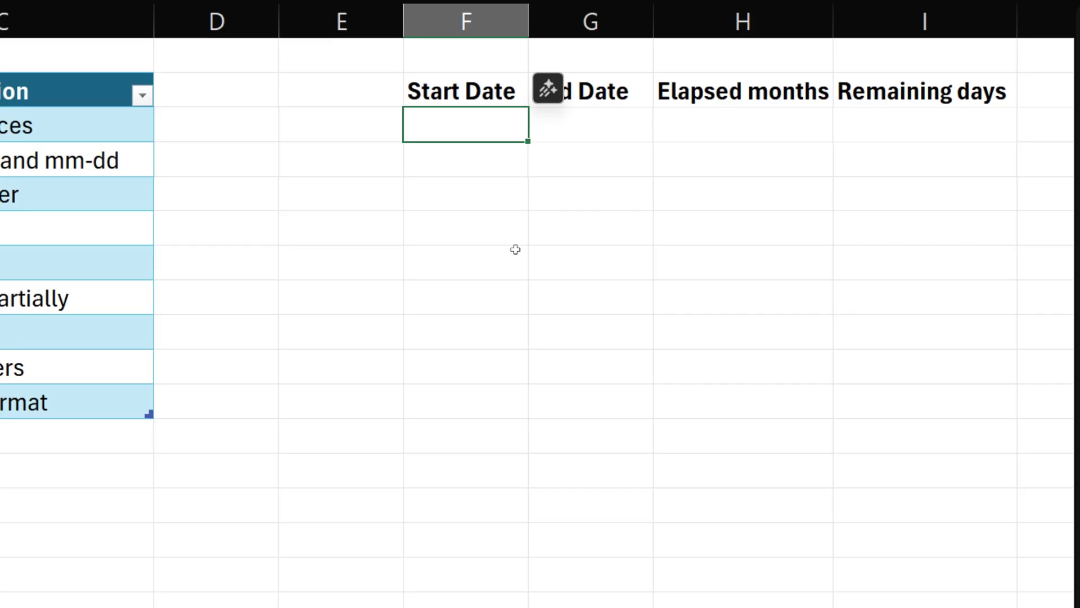
{"action": "type", "text": "=copilot(\"use this data\","}
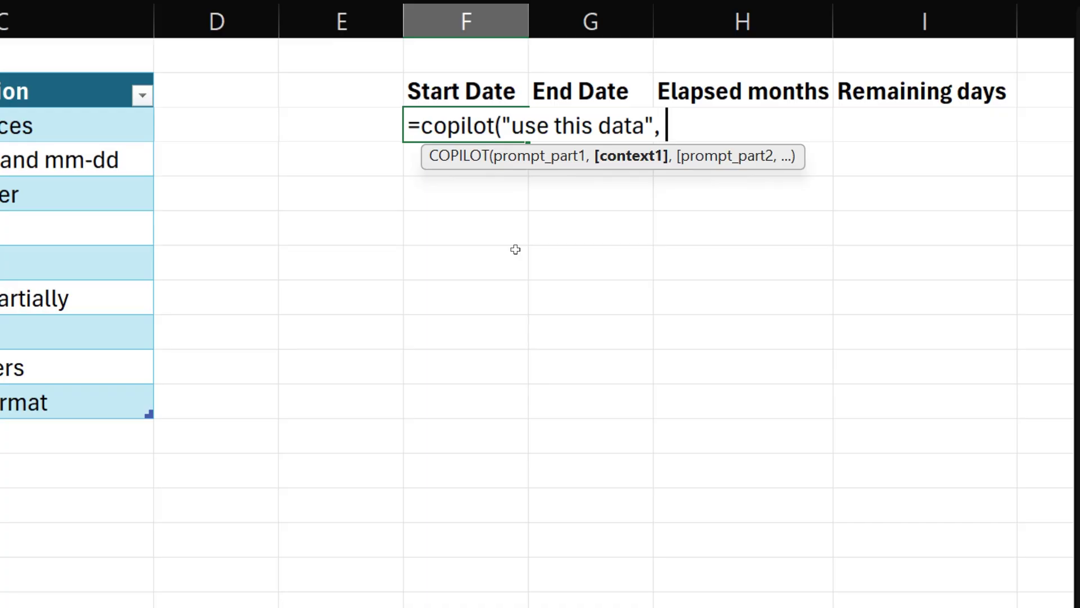
{"action": "type", "text": "my"}
{"action": "key", "text": "Tab"}
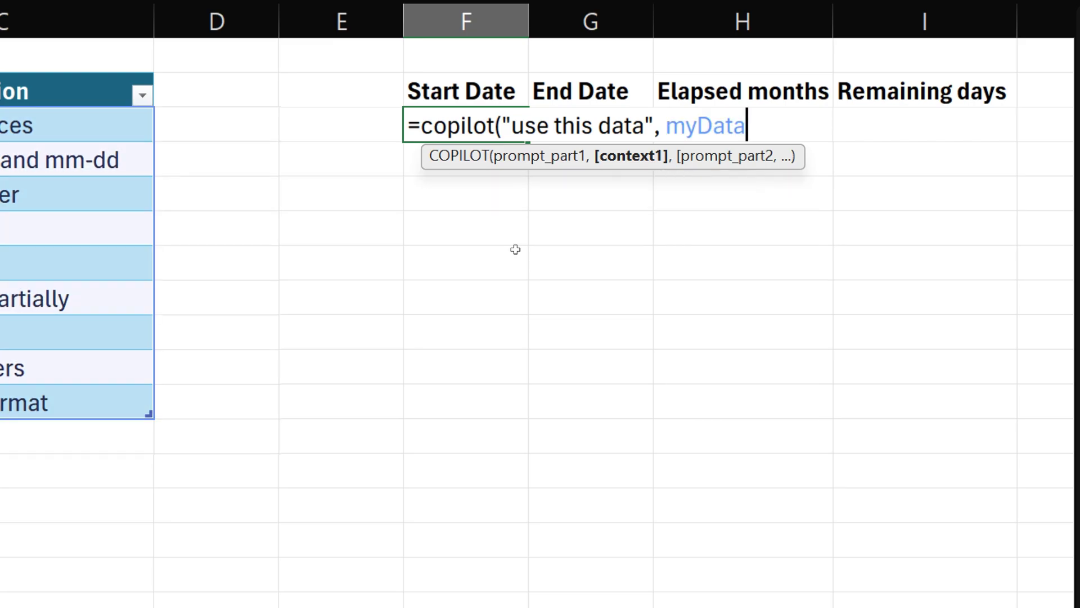
{"action": "type", "text": "["}
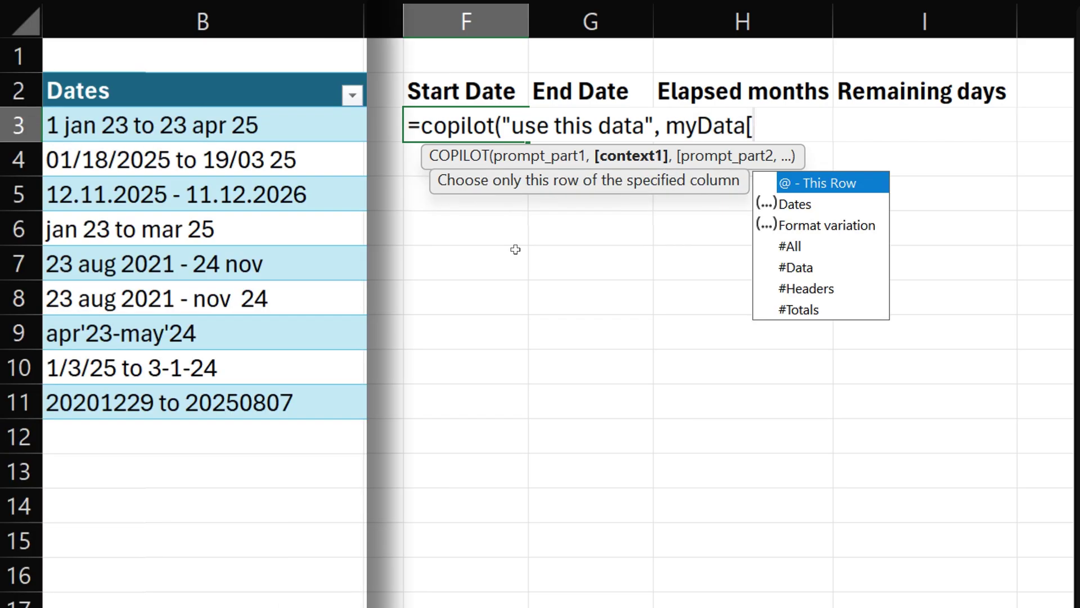
{"action": "key", "text": "Down"}
{"action": "key", "text": "Tab"}
{"action": "type", "text": "]"}
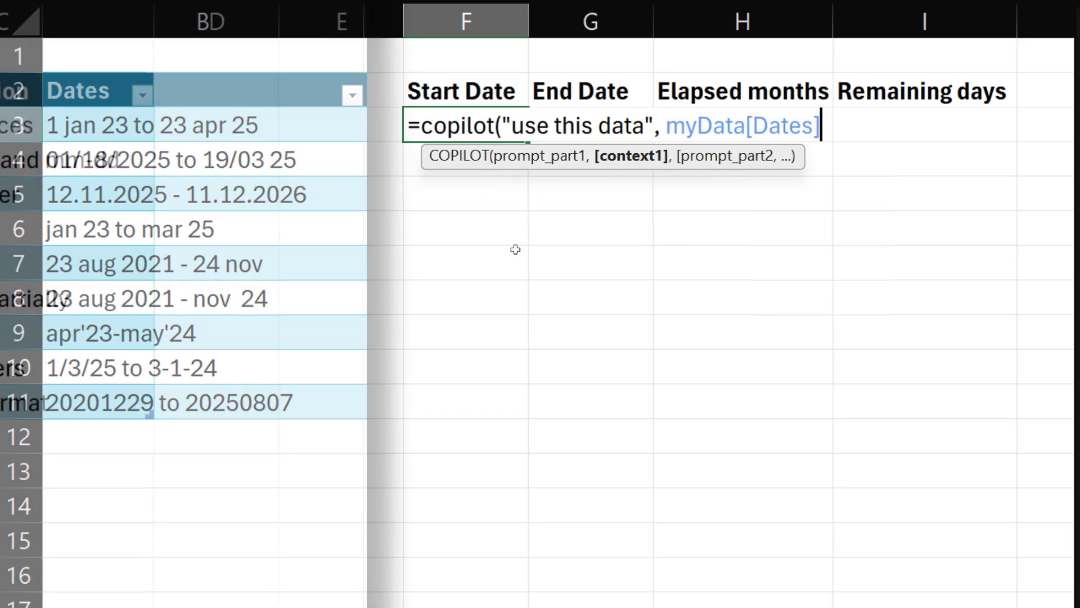
{"action": "type", "text": ","}
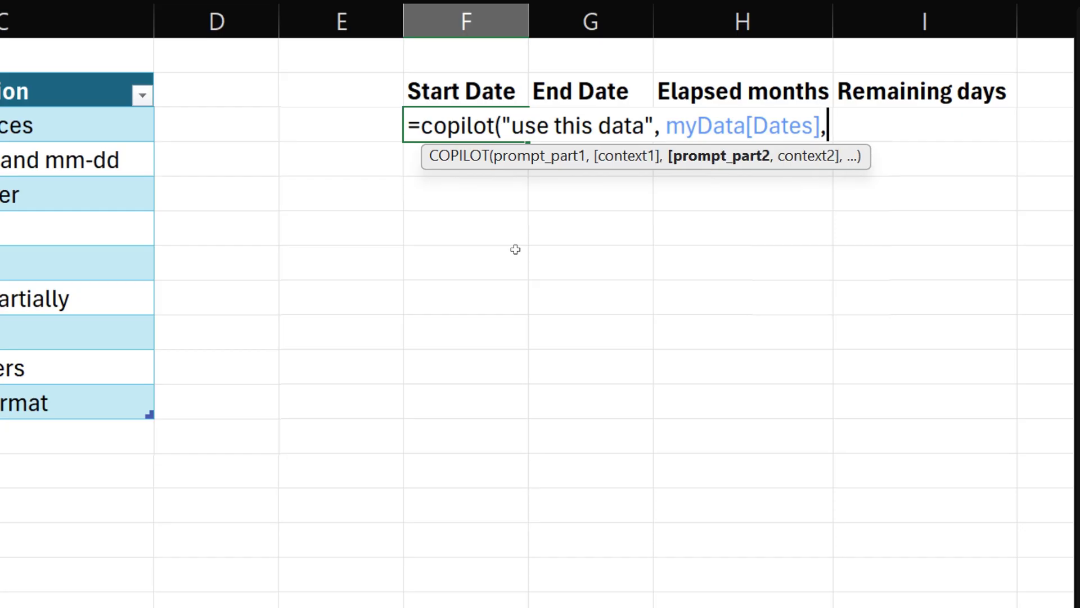
{"action": "type", "text": "\"calculate\""}
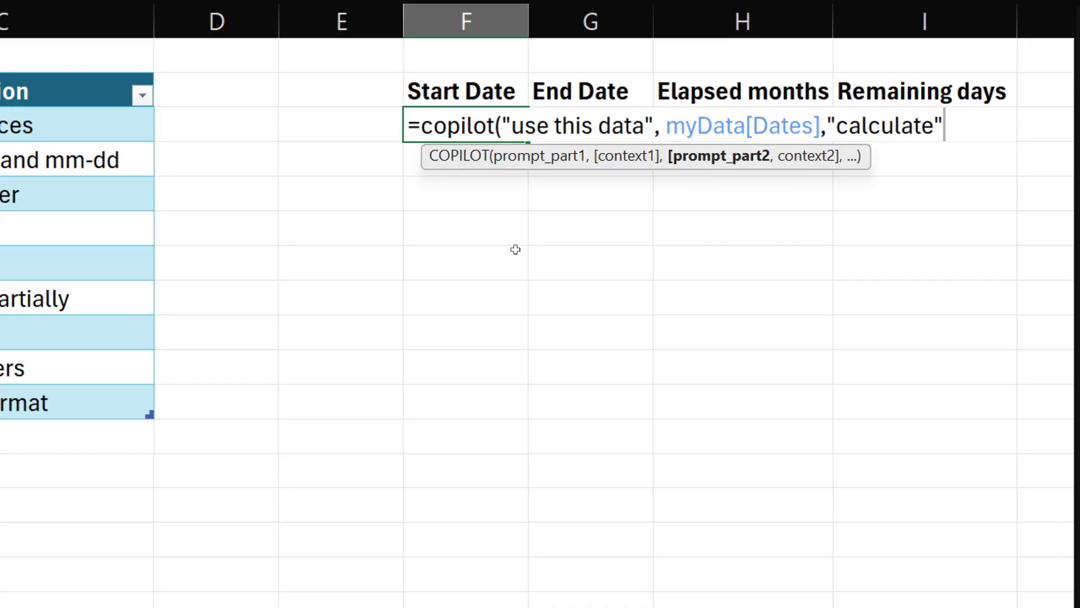
{"action": "type", "text": ","}
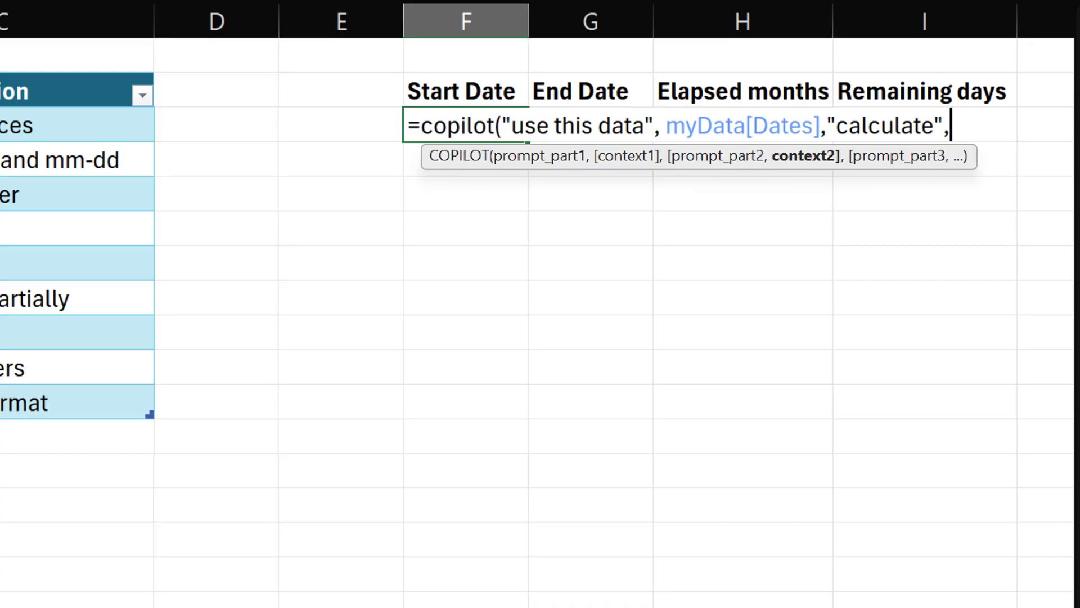
{"action": "left_click_drag", "start_coordinate": [447, 91], "coordinate": [923, 92]}
- Enter the COPILOT formula, then add the "dates in dd-mmm-yy for" prompt and re-enter it
{"action": "type", "text": ")"}
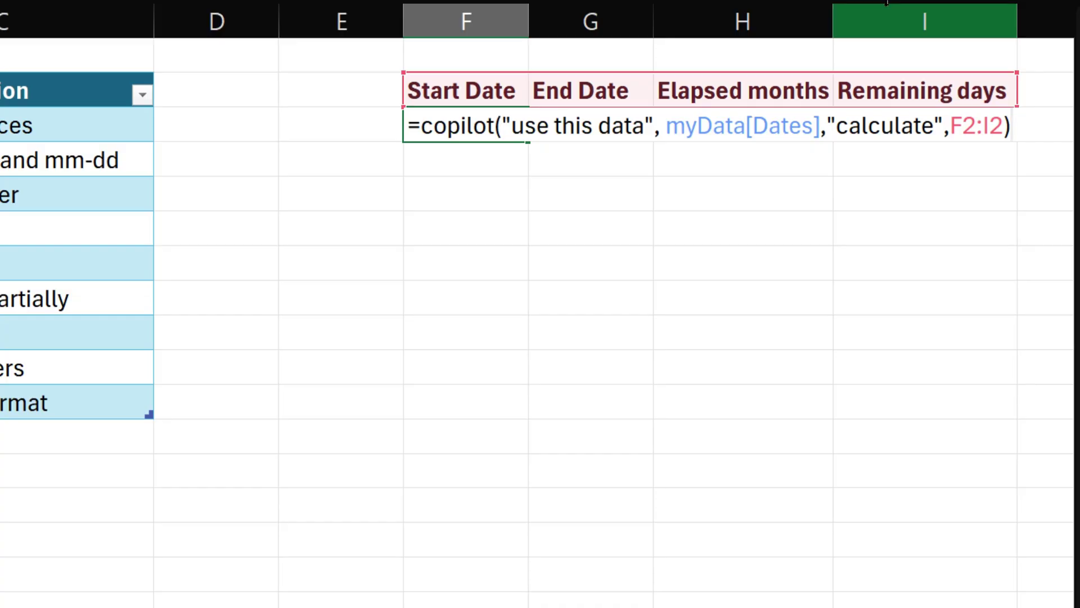
{"action": "key", "text": "Return"}
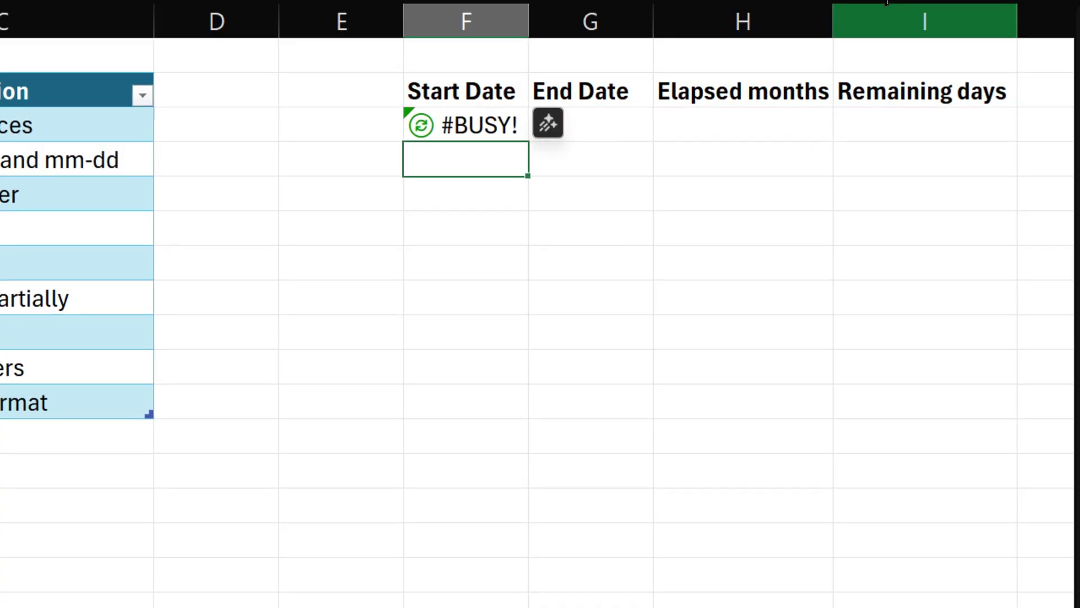
{"action": "key", "text": "Up"}
{"action": "key", "text": "F2"}
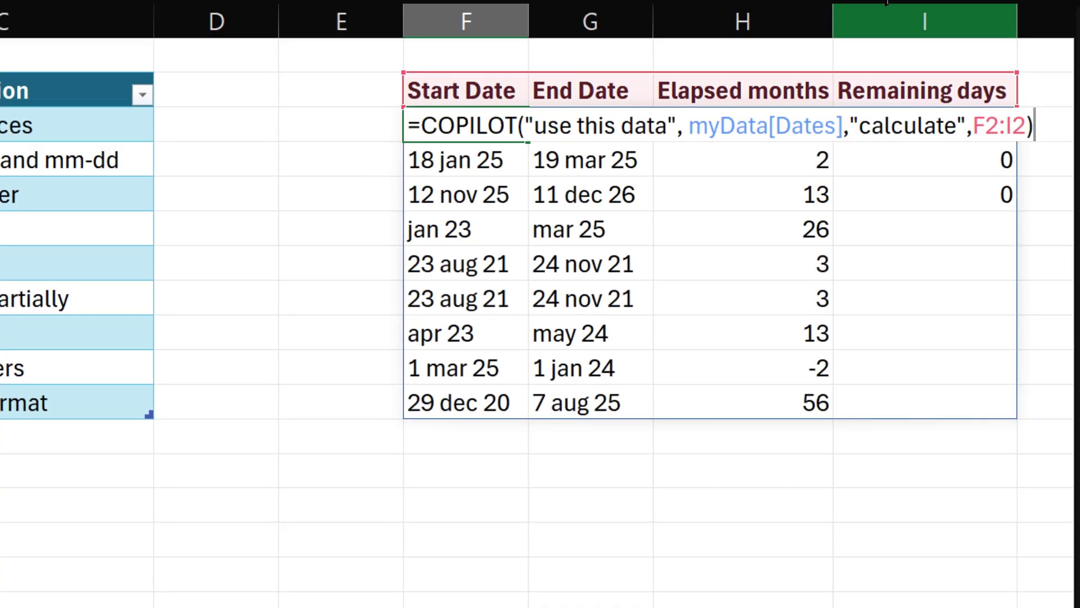
{"action": "key", "text": "Left"}
{"action": "type", "text": ","}
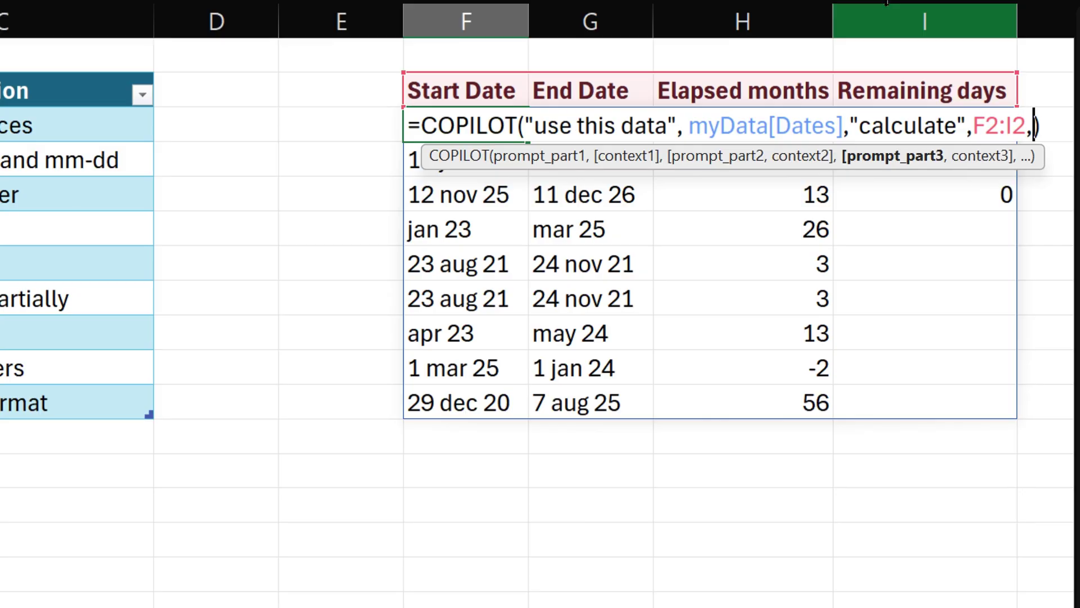
{"action": "type", "text": "\""}
{"action": "type", "text": "dates i"}
{"action": "type", "text": "n dd-mmm-"}
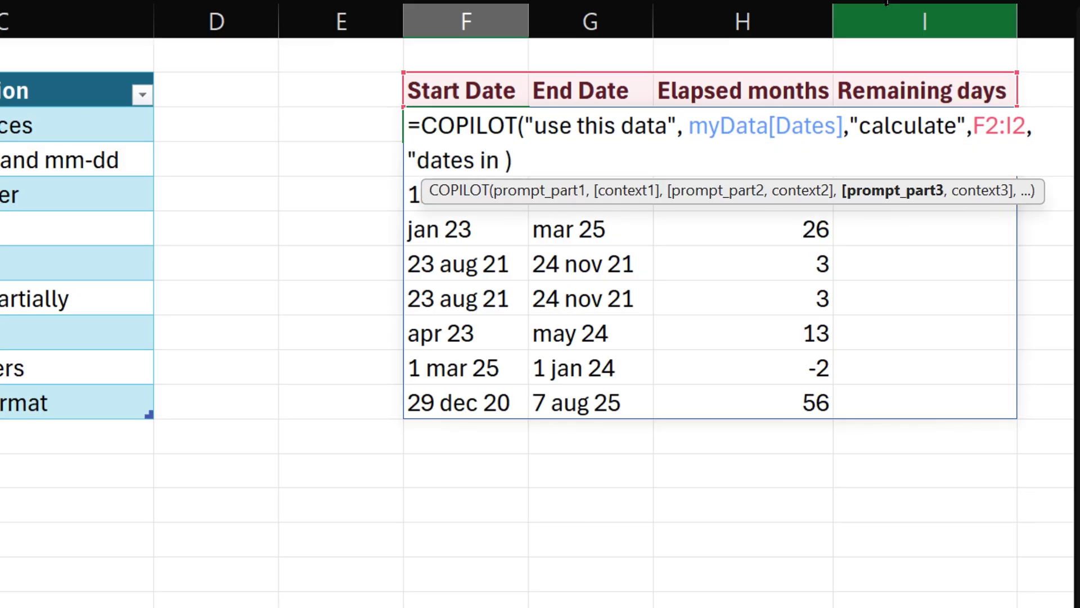
{"action": "type", "text": "tt"}
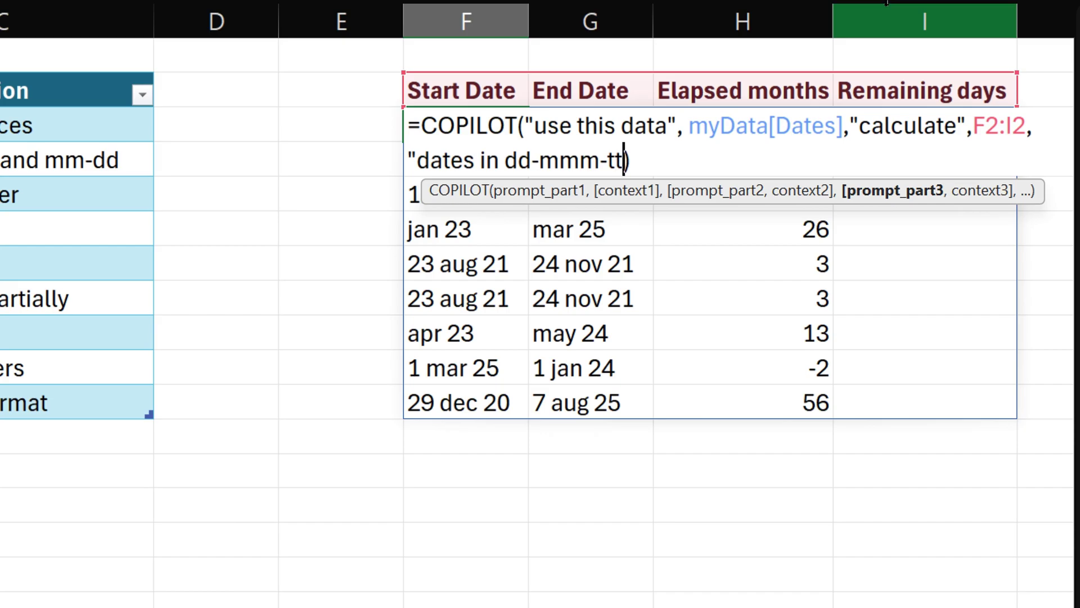
{"action": "key", "text": "BackSpace"}
{"action": "key", "text": "BackSpace"}
{"action": "type", "text": "yy for"}
{"action": "key", "text": "Return"}
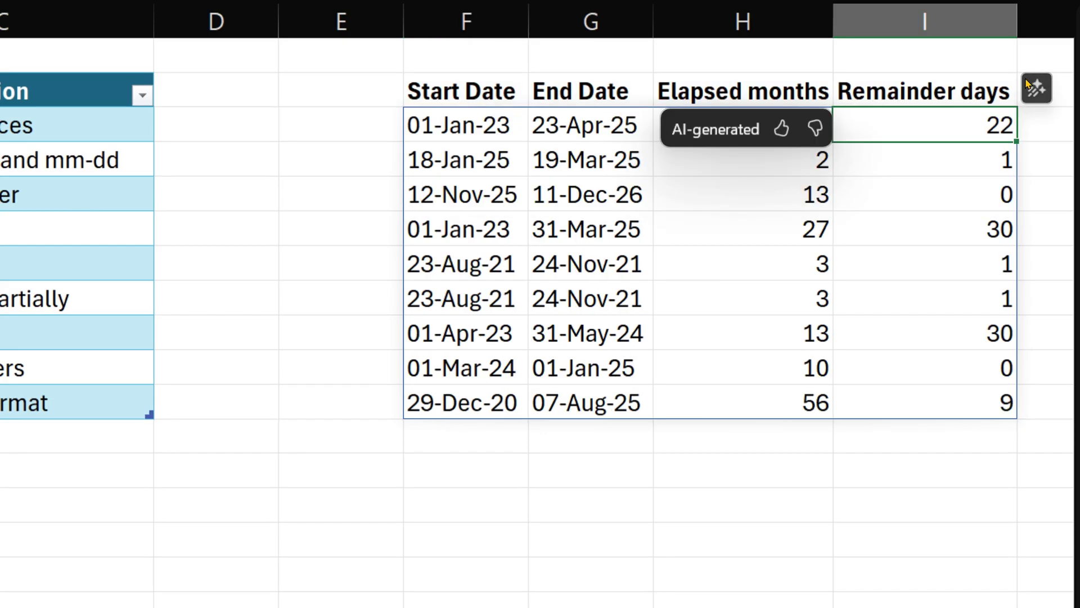
{"action": "left_click", "coordinate": [900, 91]}
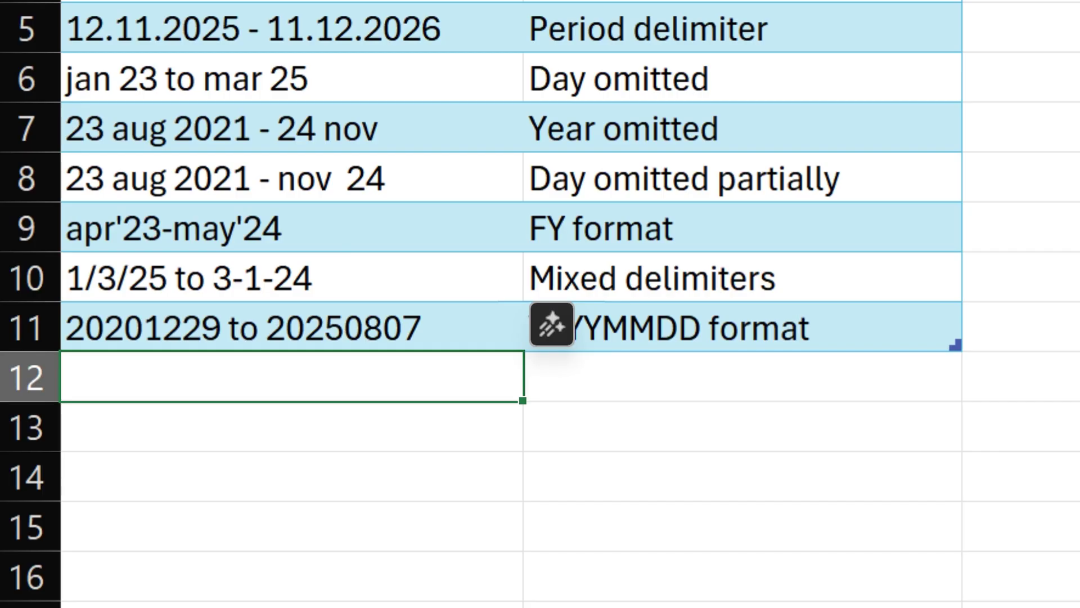
- Add the date range 'year 2024 to yr25' in B12 below the Dates column
{"action": "type", "text": "year 202"}
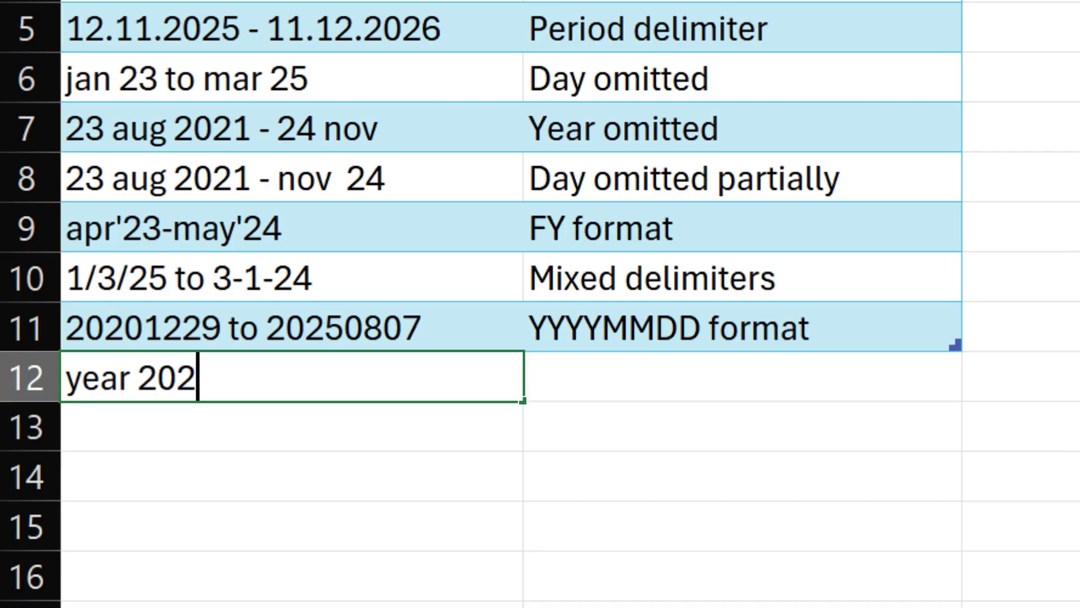
{"action": "type", "text": "4 to yr2"}
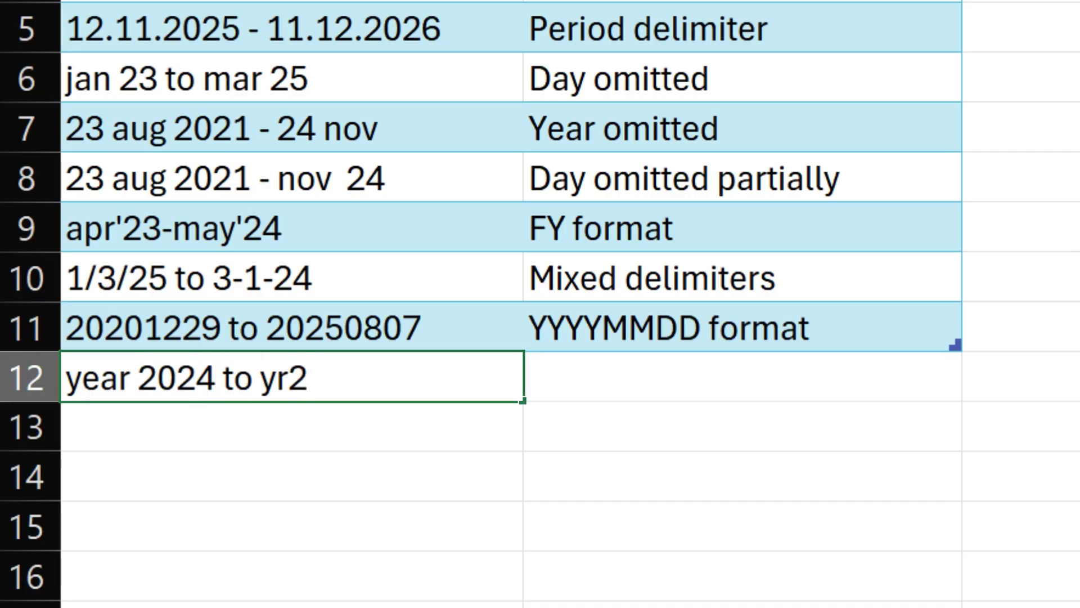
{"action": "type", "text": "4"}
{"action": "key", "text": "BackSpace"}
{"action": "type", "text": "5"}
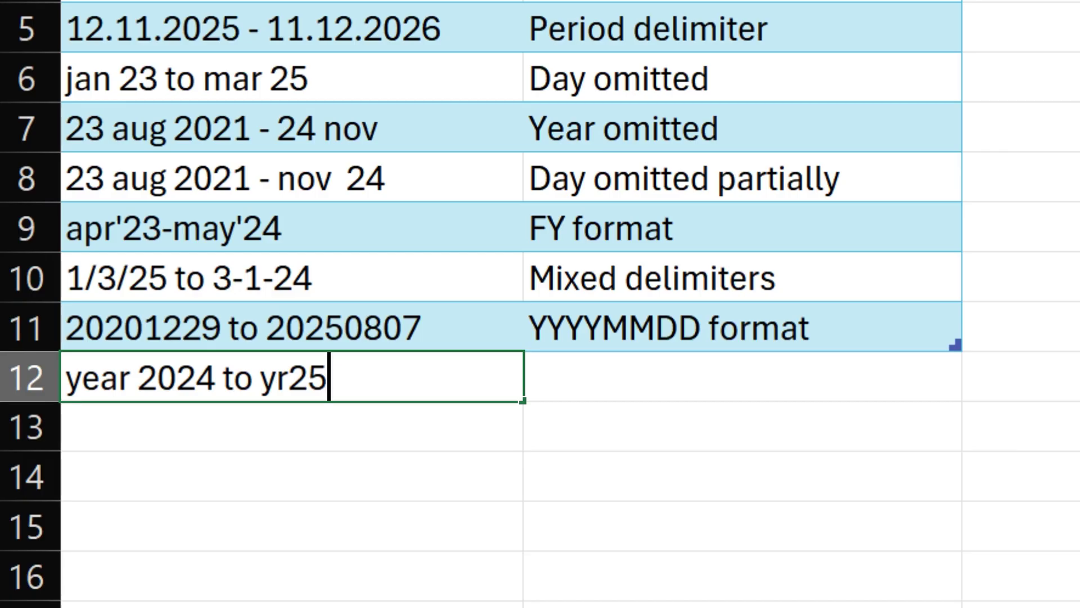
{"action": "left_click", "coordinate": [742, 375]}
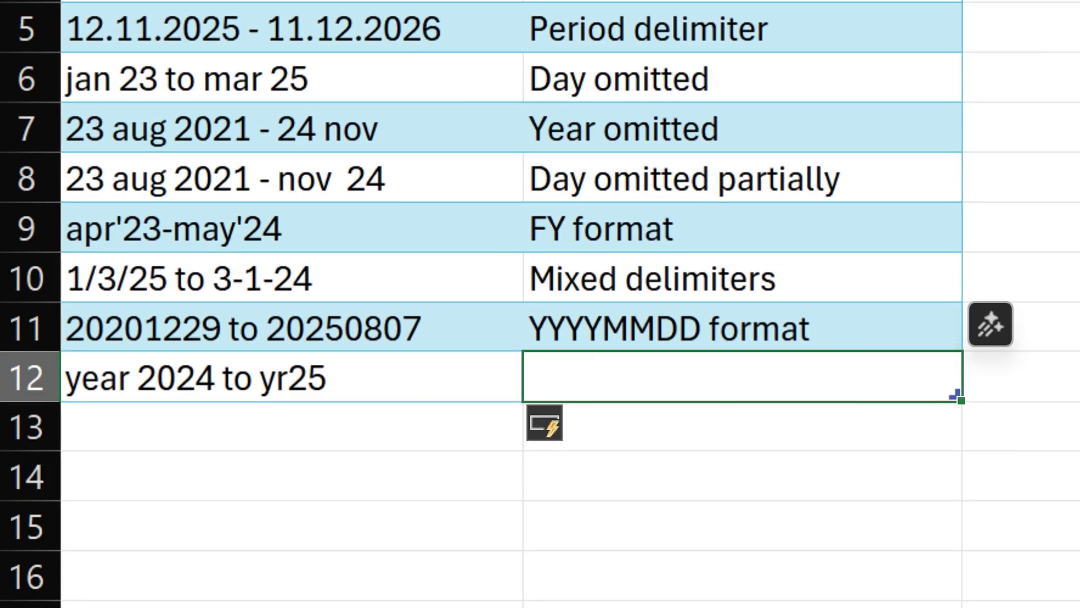